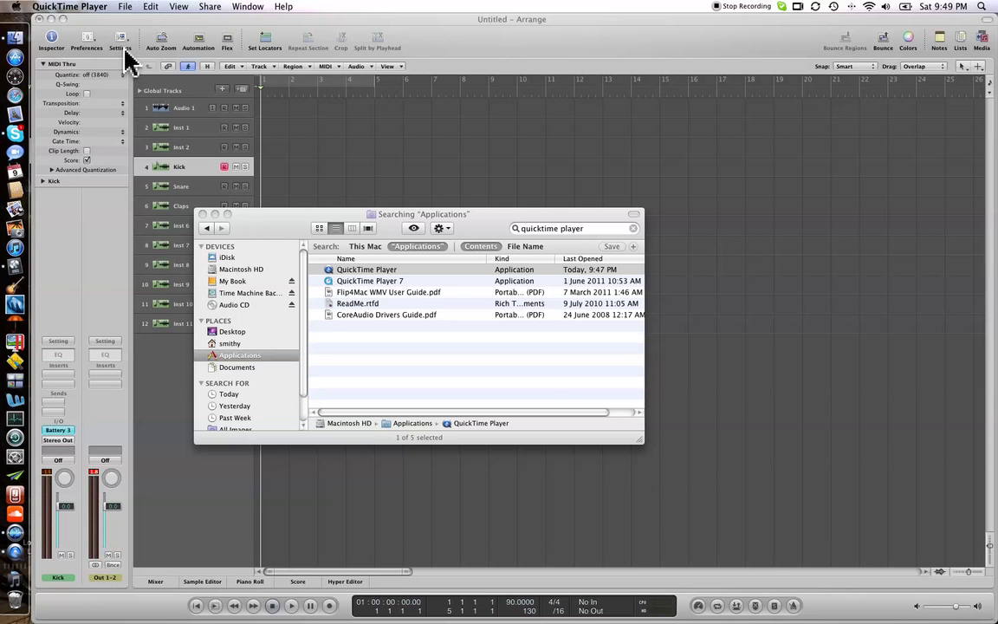
# Step: Switch to the Logic Pro arrangement and move the playhead to bar 2
pyautogui.click(302, 163)
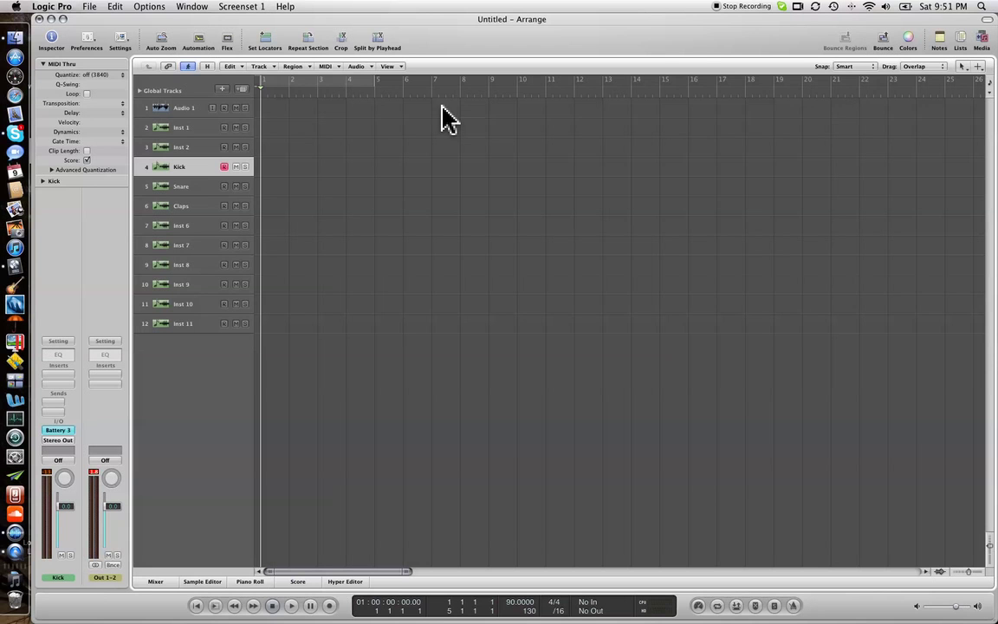
pyautogui.press('XF86AudioRaiseVolume')
pyautogui.press('XF86AudioRaiseVolume')
pyautogui.press('XF86AudioLowerVolume')
pyautogui.press('/')
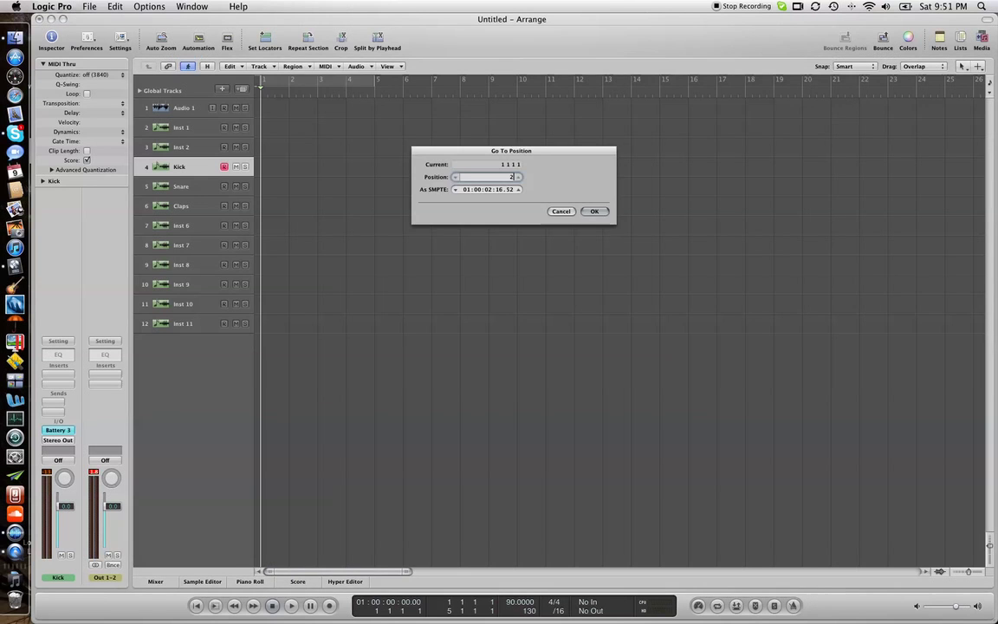
pyautogui.write('2')
pyautogui.press('Return')
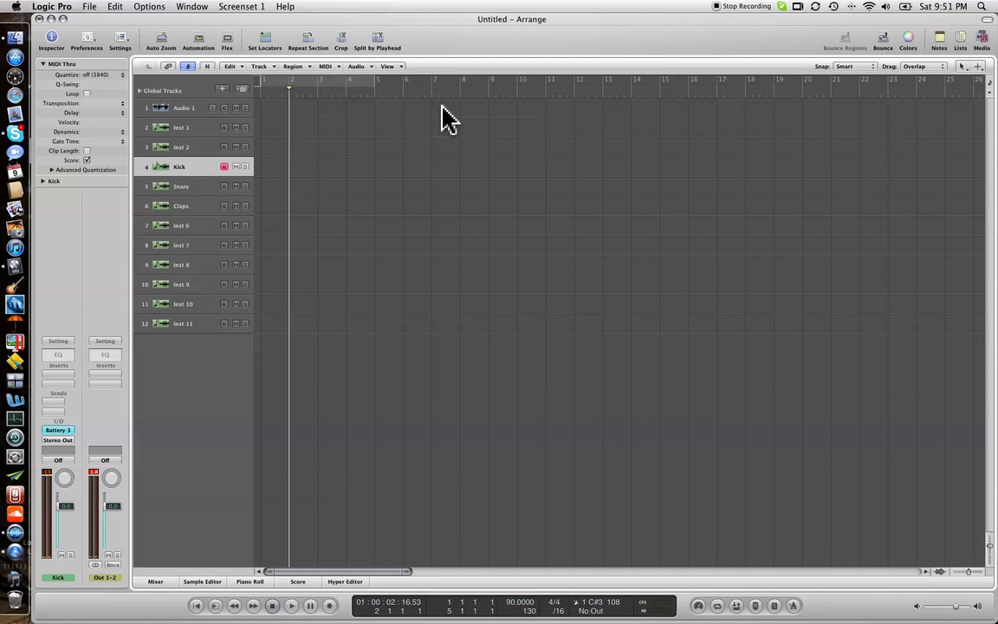
# Step: Record a four-bar MIDI pattern on the Kick track starting at bar 2
pyautogui.press('XF86AudioRaiseVolume')
pyautogui.press('r')
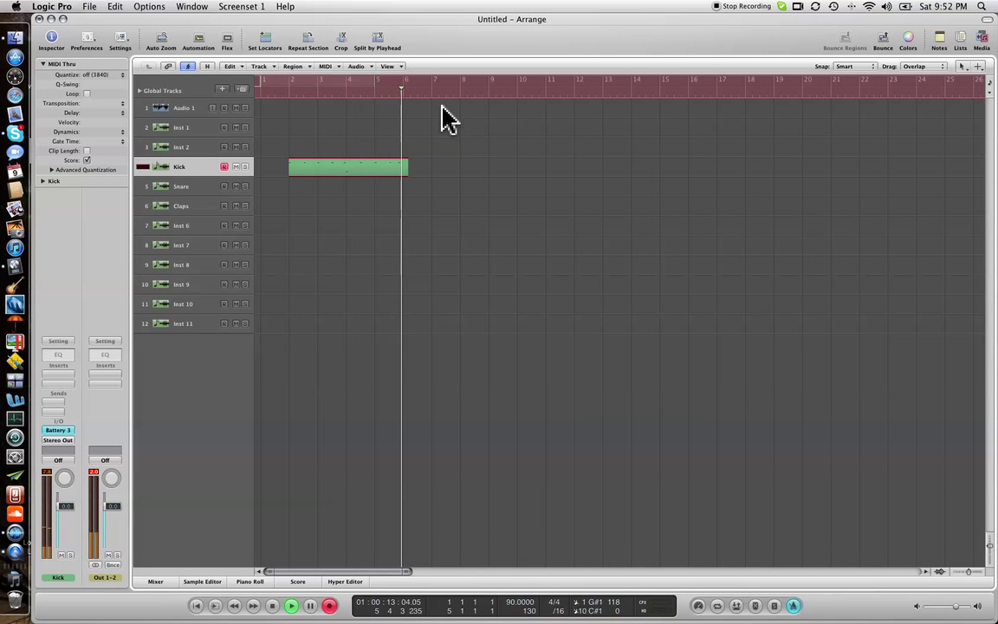
pyautogui.press('space')
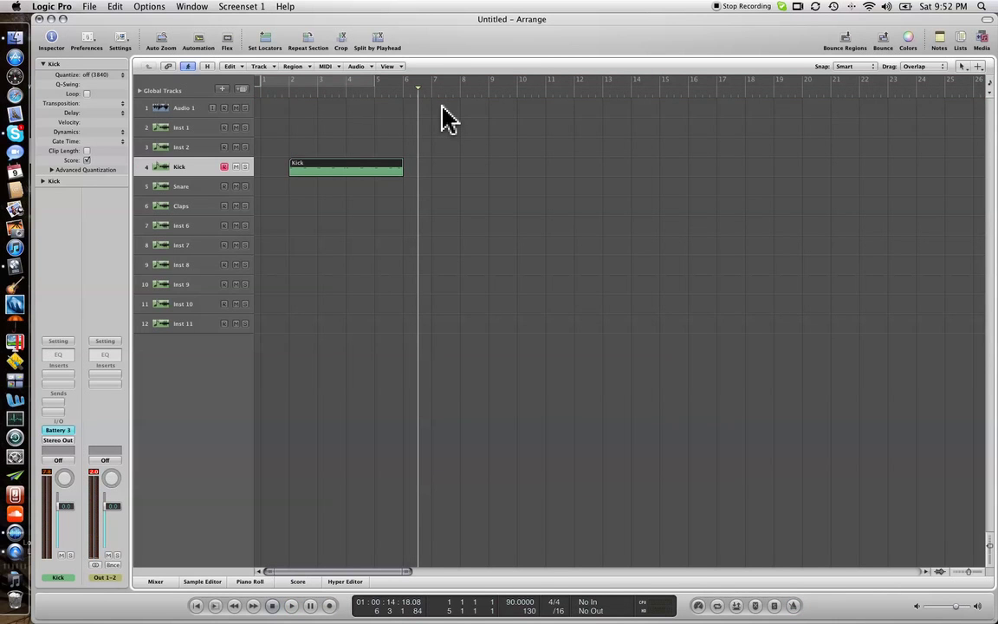
# Step: Loop the recorded Kick region and return the playhead to bar 2
pyautogui.press('/')
pyautogui.write('2 1 1 1')
pyautogui.press('Return')
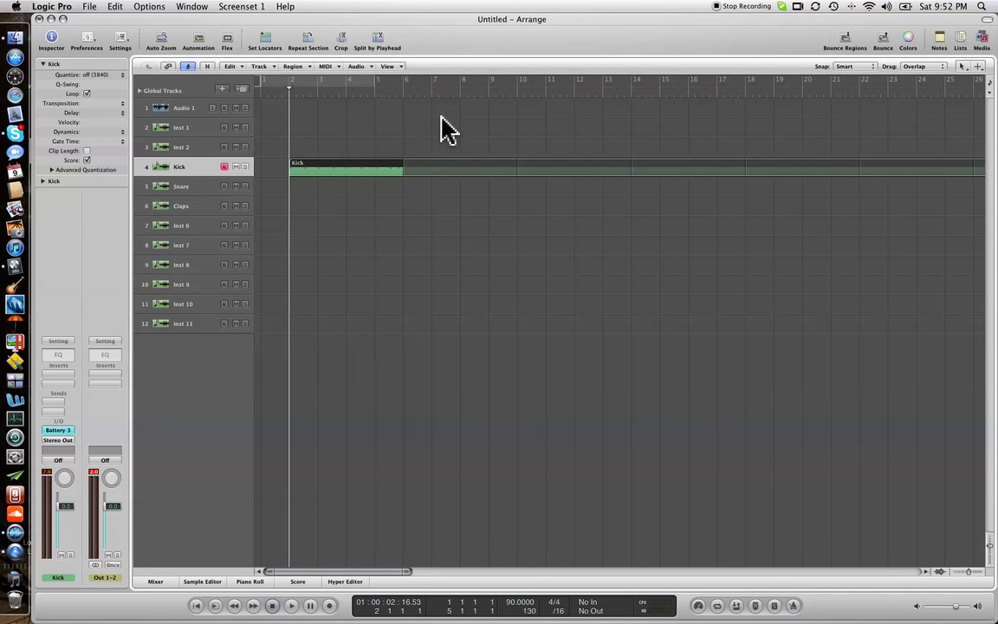
pyautogui.click(405, 161)
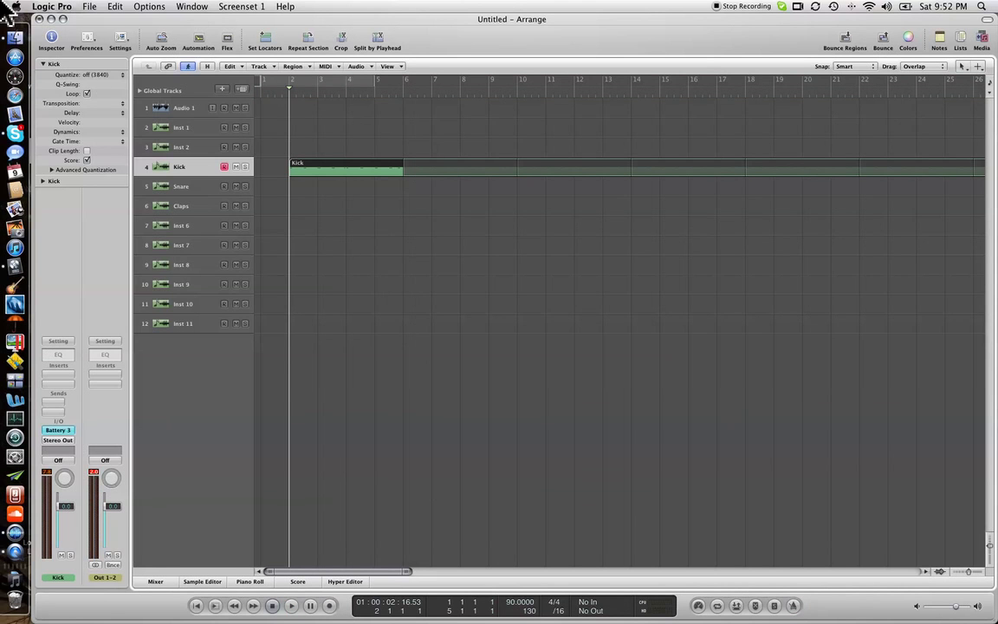
# Step: Quantize the Kick region to 16B Swing and play it back from bar 2
pyautogui.click(90, 76)
pyautogui.moveTo(116, 9)
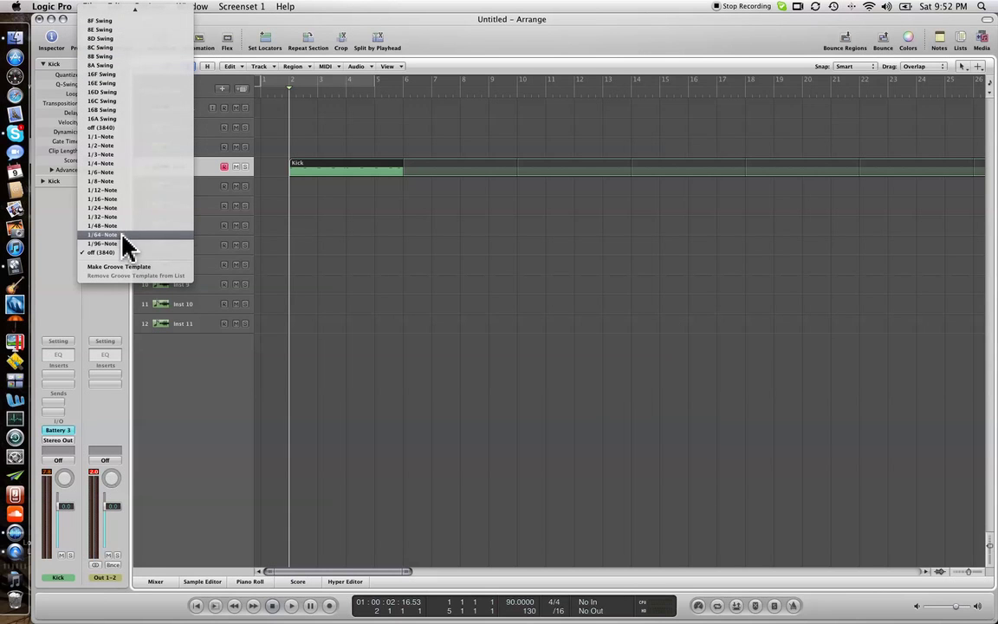
pyautogui.click(104, 110)
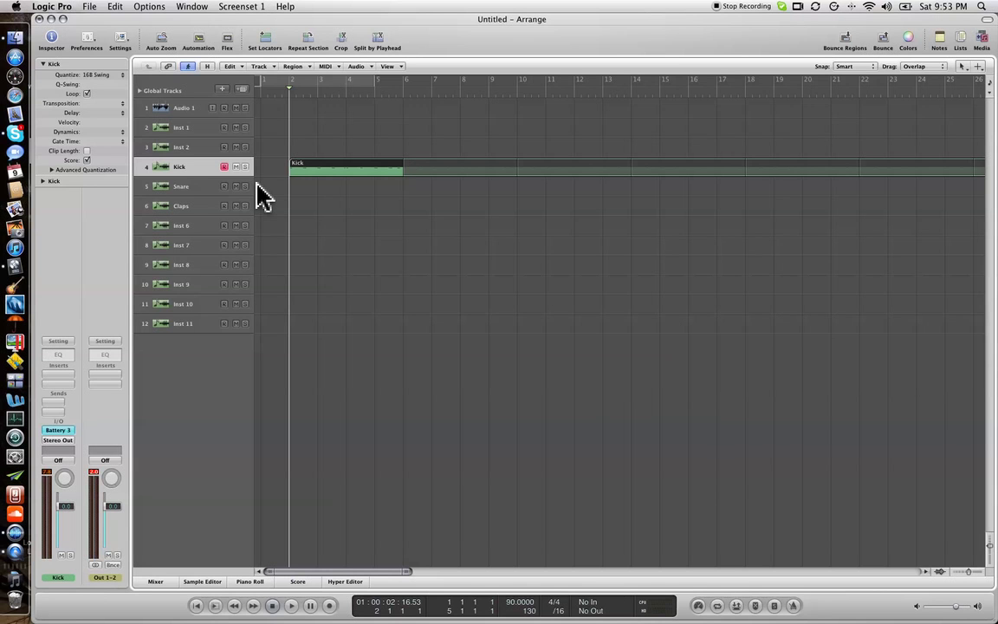
pyautogui.press('Return')
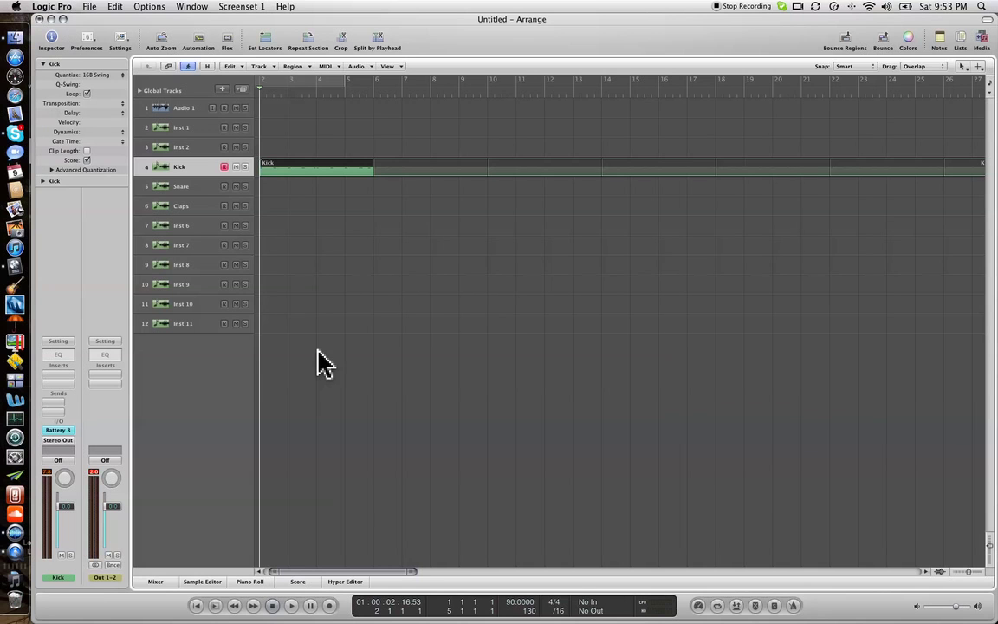
pyautogui.press('space')
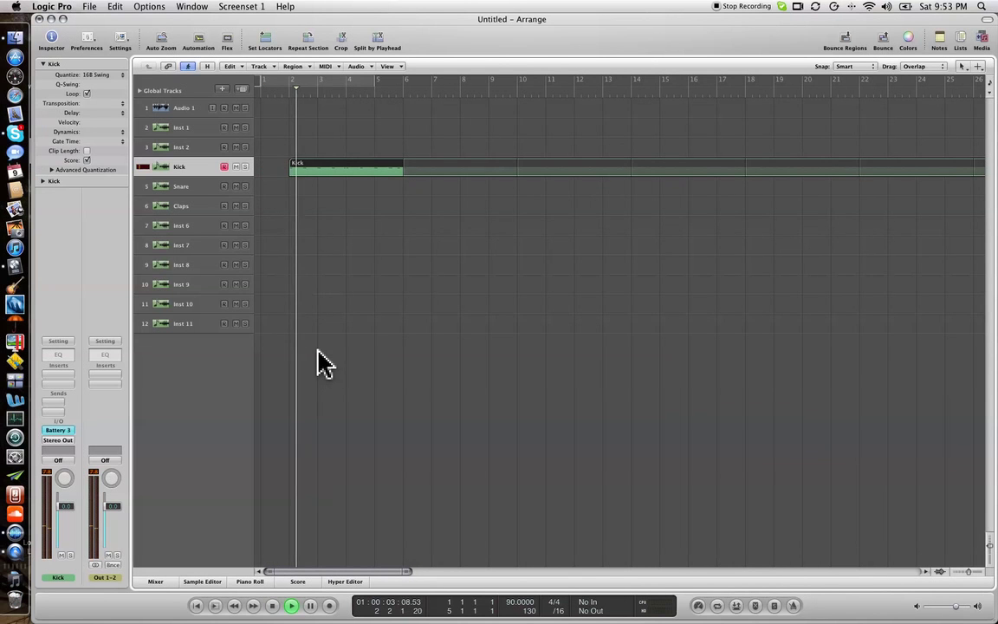
pyautogui.press('XF86AudioRaiseVolume')
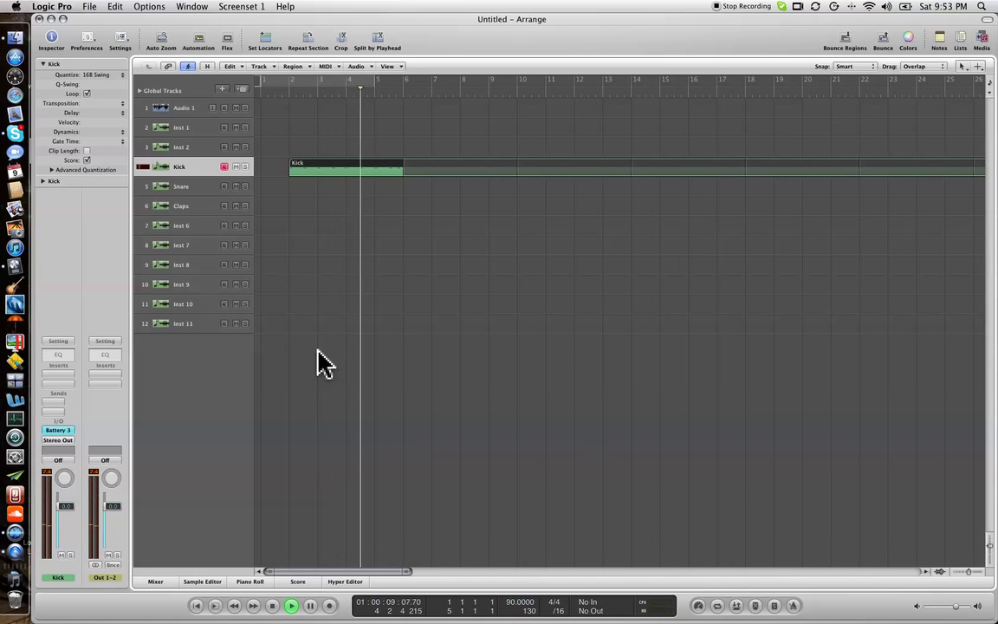
pyautogui.hscroll(3, 356, 350)
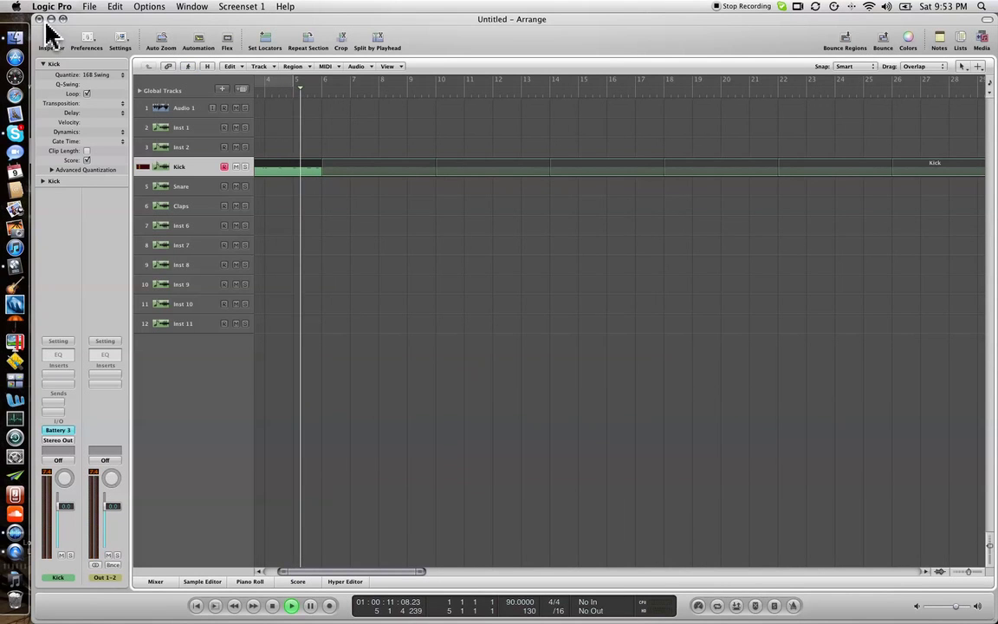
# Step: Set the Kick region's quantization to 16D Swing, listen to the result and stop playback
pyautogui.click(97, 75)
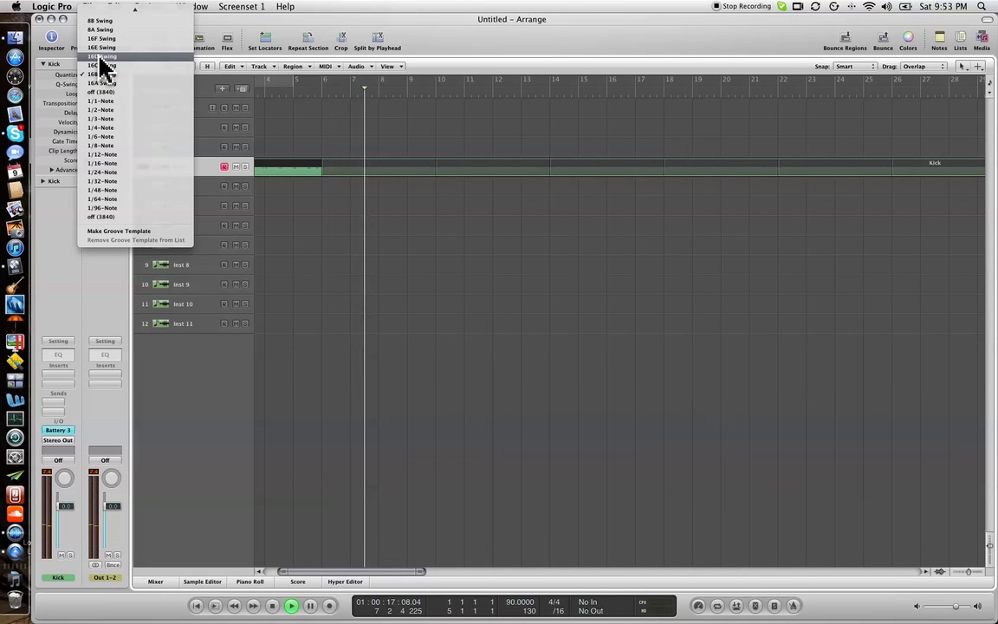
pyautogui.click(100, 57)
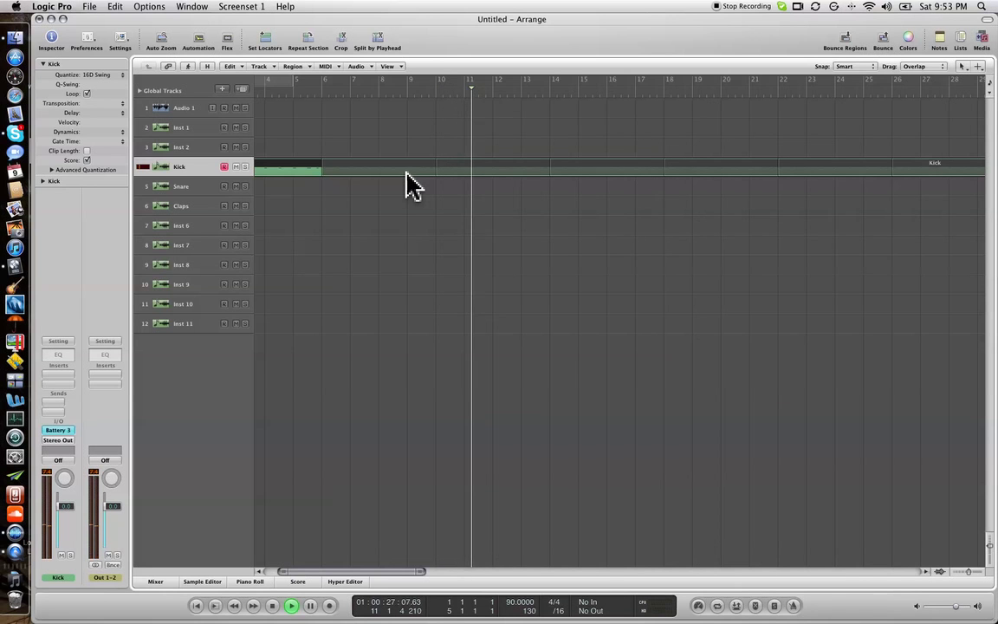
pyautogui.press('super+s')
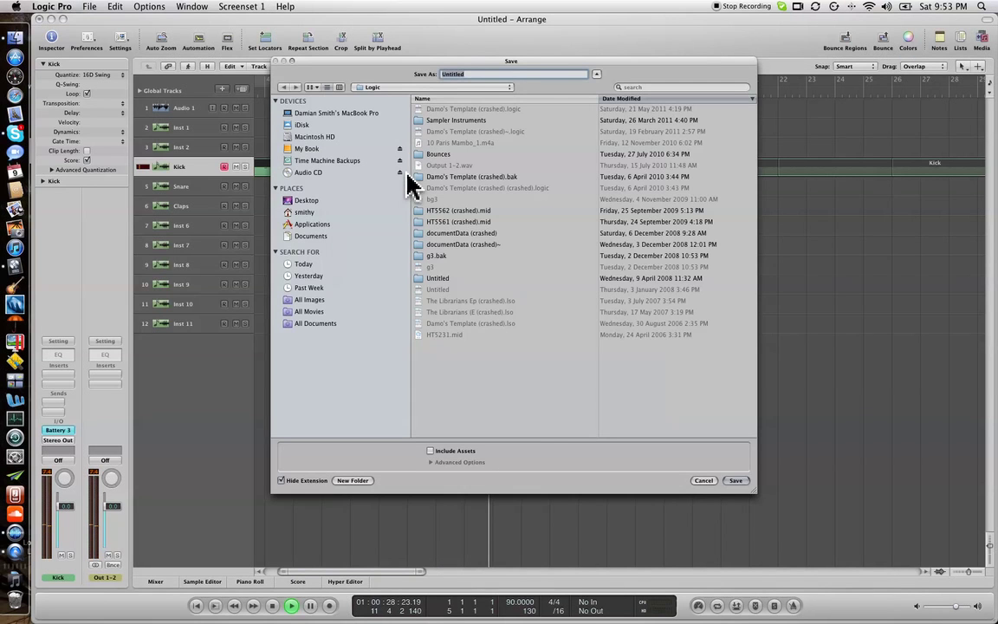
pyautogui.click(699, 480)
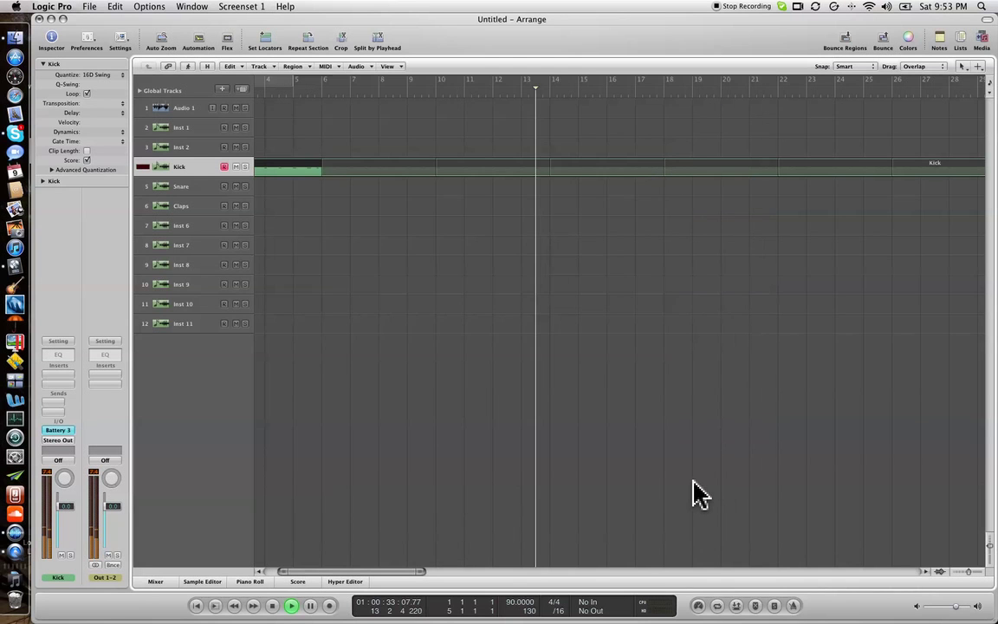
pyautogui.press('space')
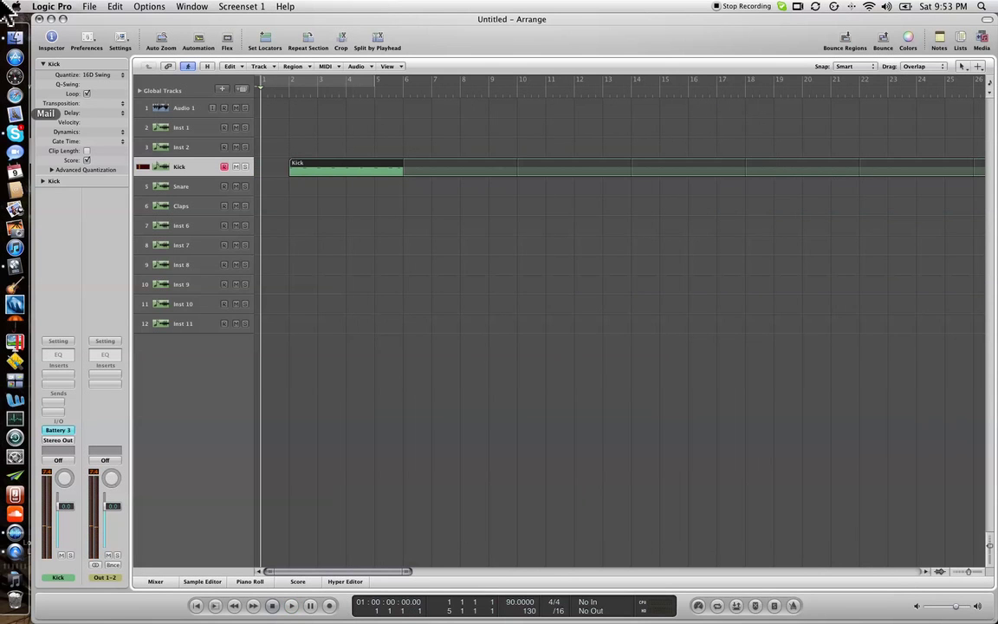
# Step: Record a two-bar MIDI pattern on the Snare track starting at bar 2
pyautogui.click(201, 185)
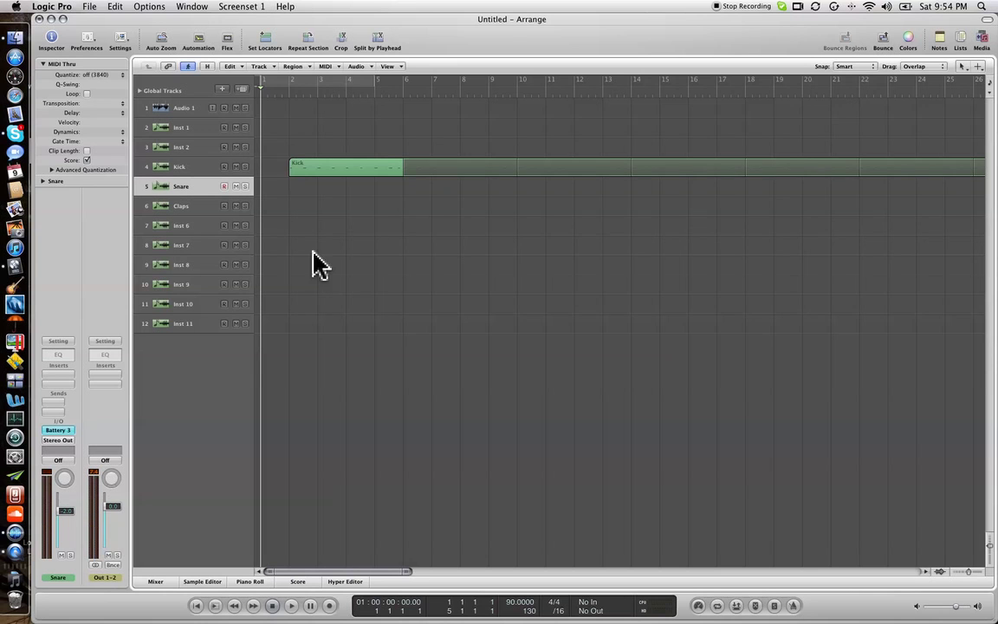
pyautogui.press('/')
pyautogui.write('2 1 1 1')
pyautogui.press('Return')
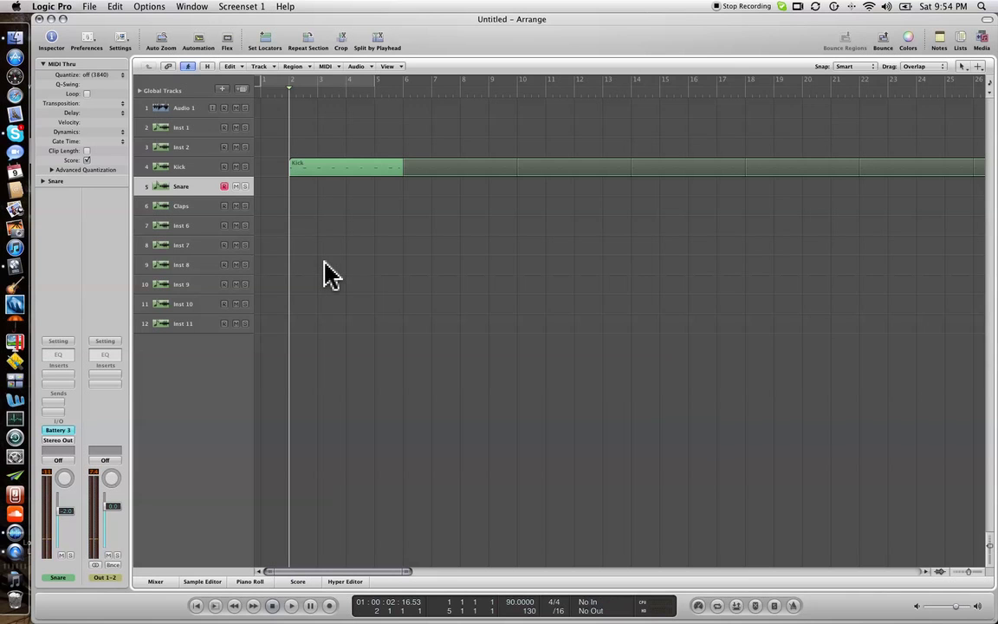
pyautogui.press('r')
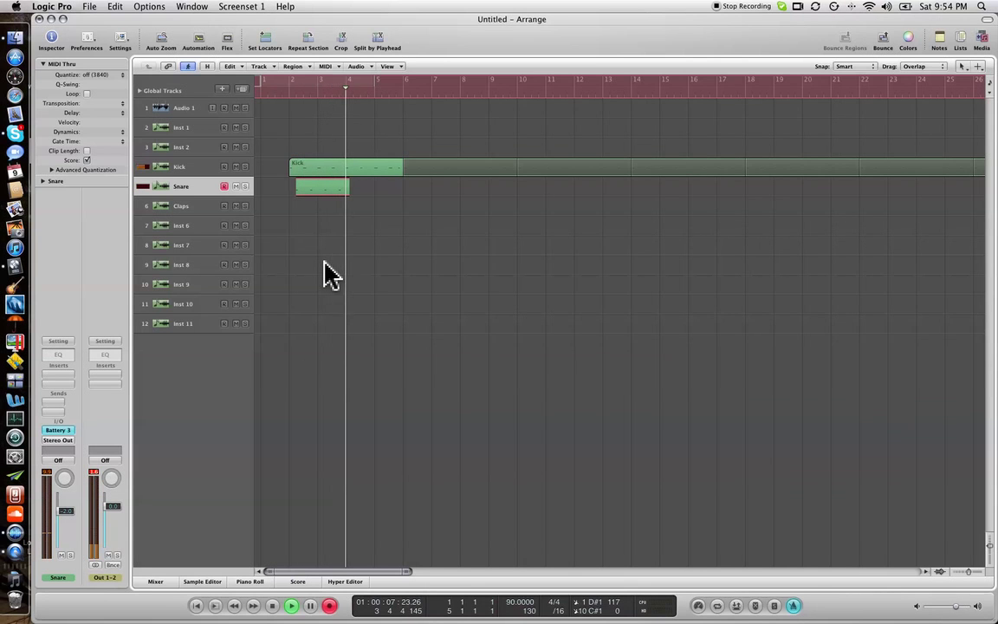
pyautogui.press('space')
# Step: Loop the recorded Snare region and return the playhead to bar 2
pyautogui.press('l')
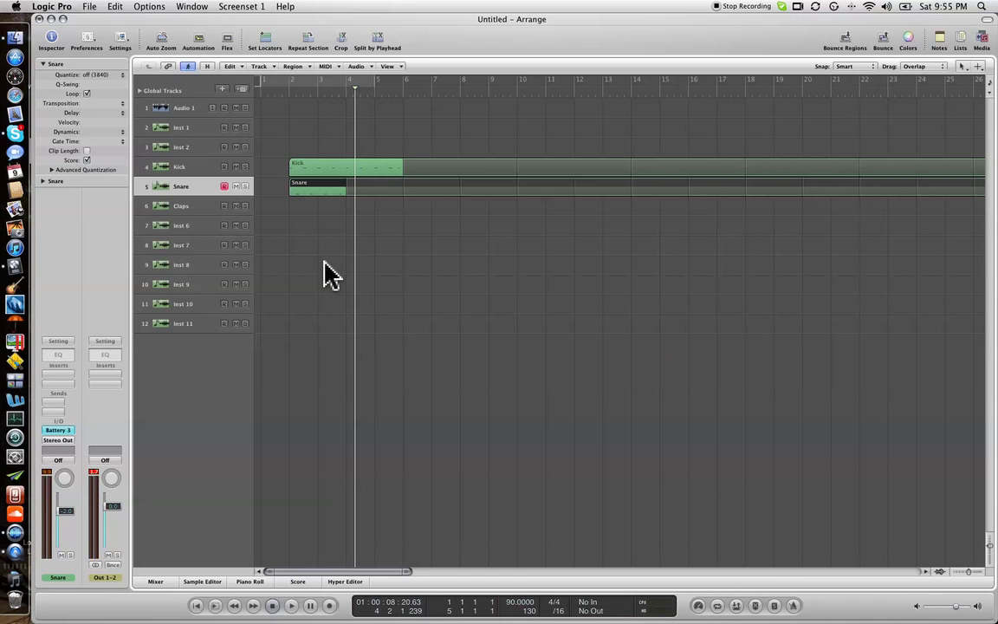
pyautogui.press('/')
pyautogui.write('2')
pyautogui.press('Return')
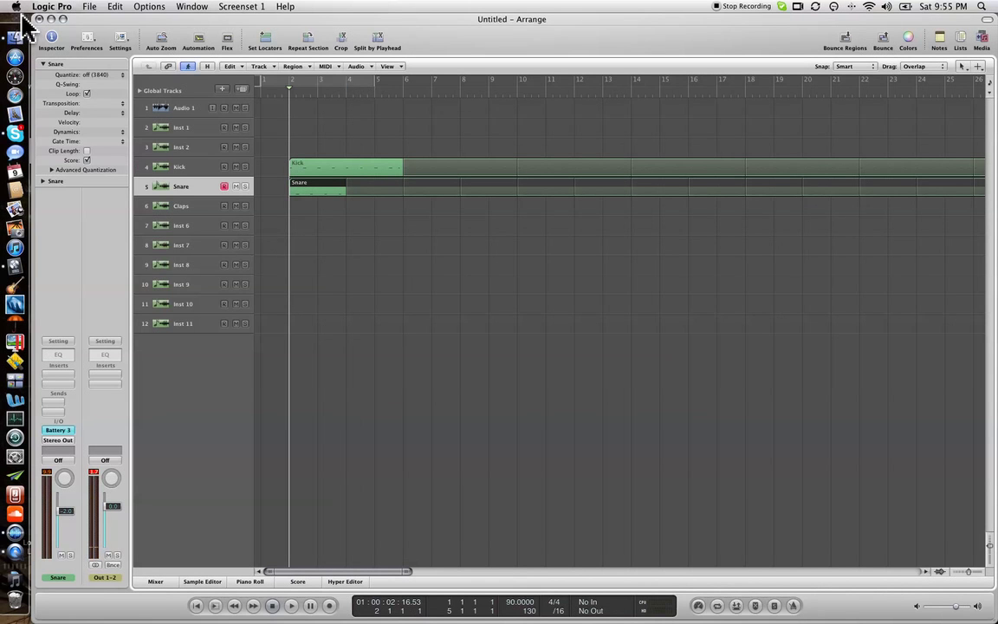
# Step: Quantize the Snare region to 16D Swing and play it back together with the kick
pyautogui.click(101, 76)
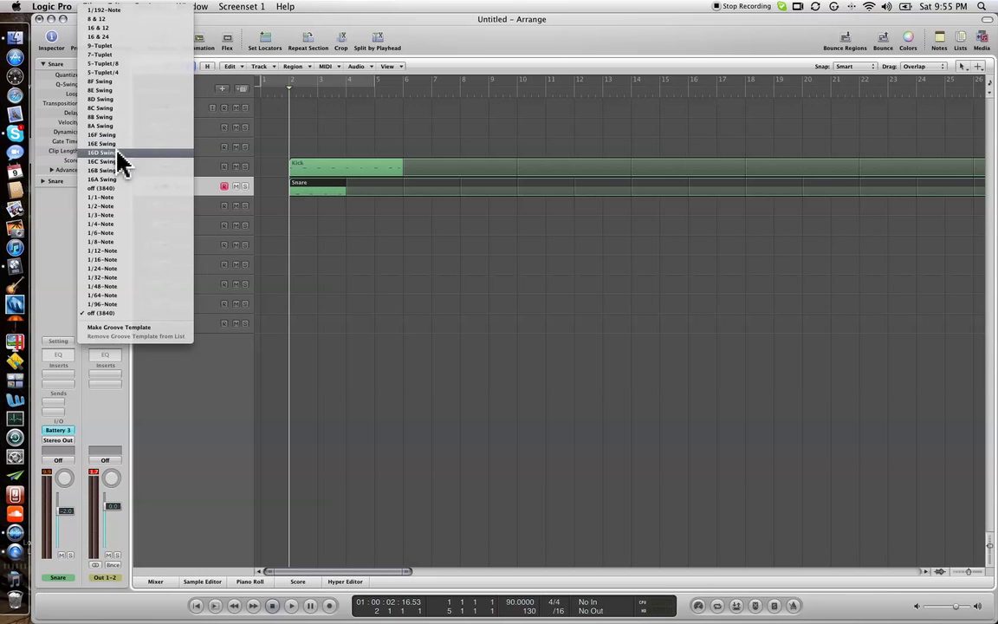
pyautogui.click(118, 153)
pyautogui.click(600, 404)
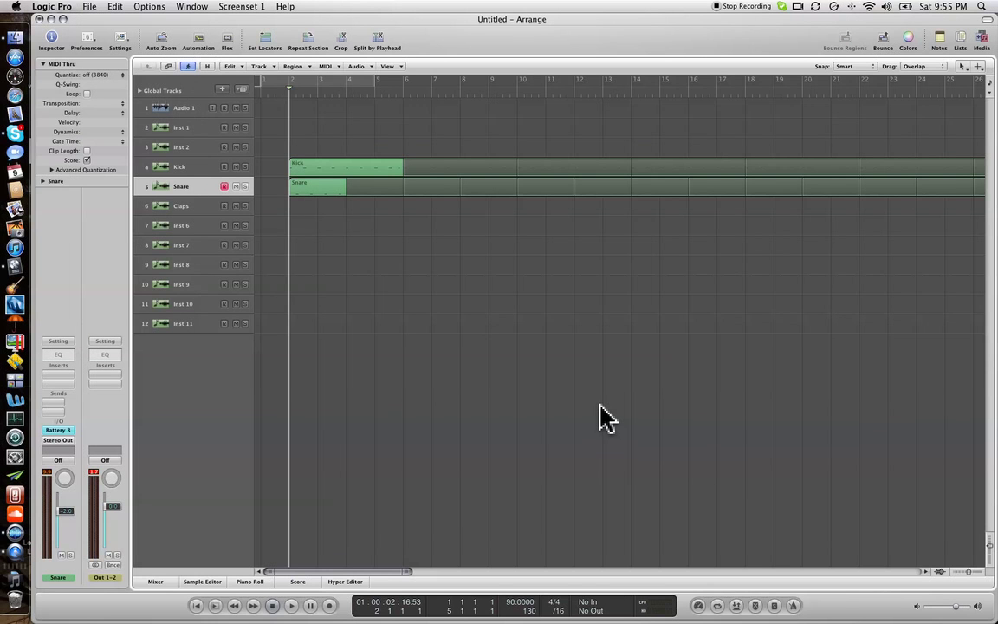
pyautogui.press('space')
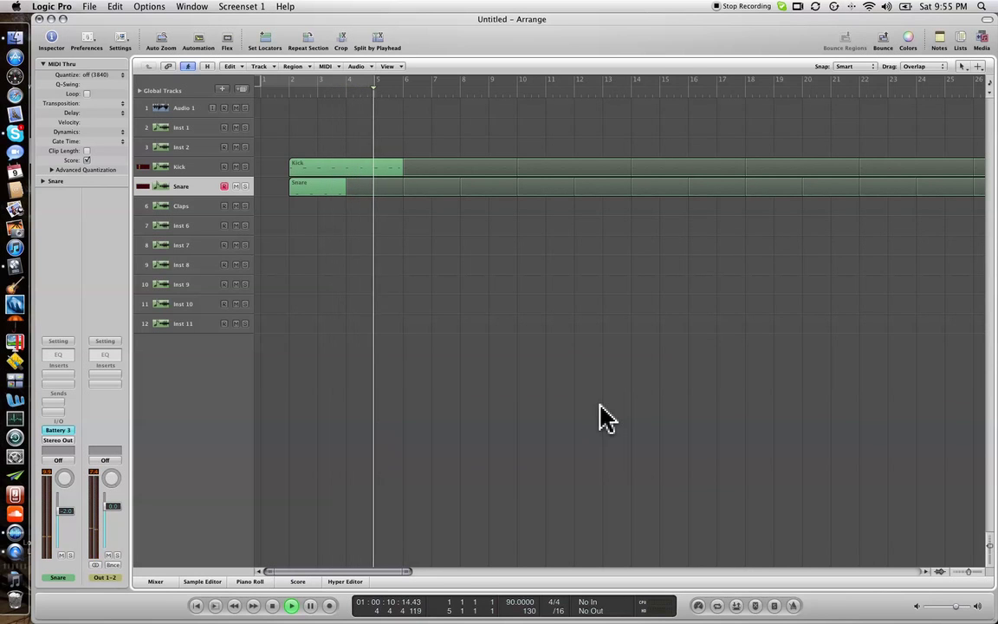
pyautogui.press('space')
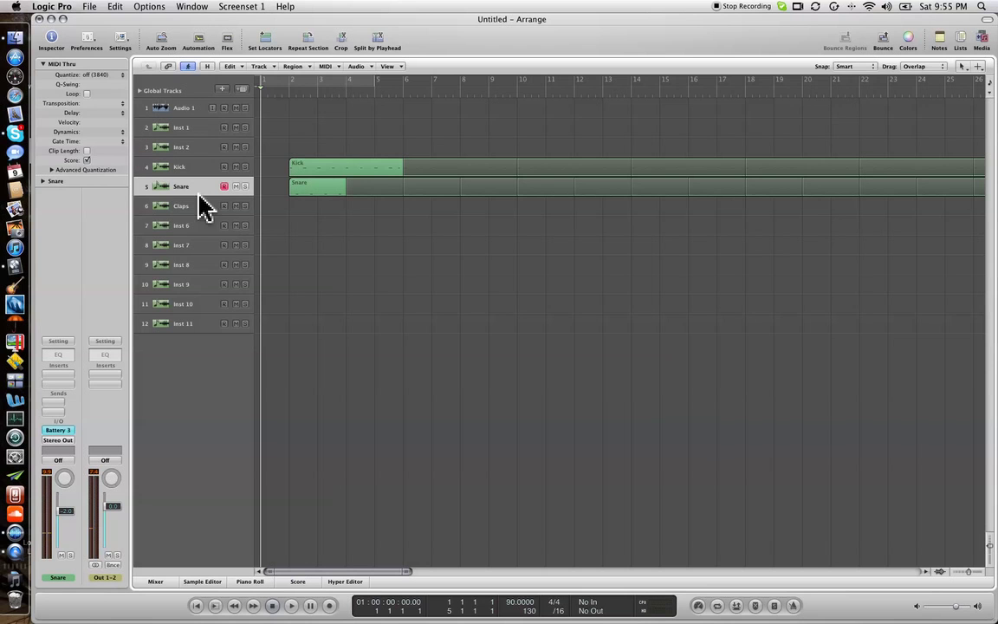
# Step: Select the Claps track with the playhead at bar 2 and lower its volume to about -3.7 dB
pyautogui.click(201, 207)
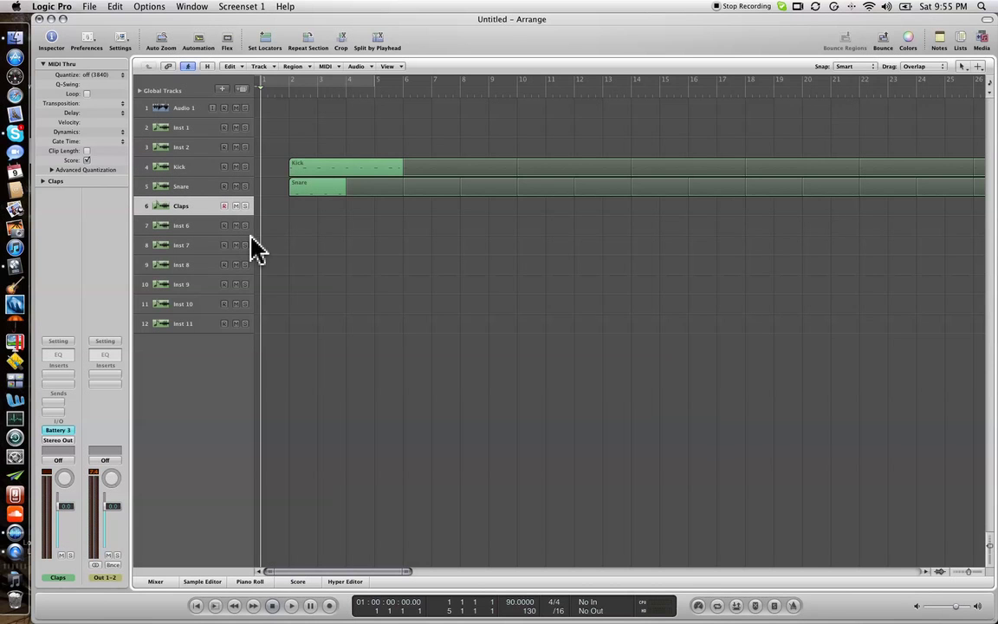
pyautogui.click(292, 248)
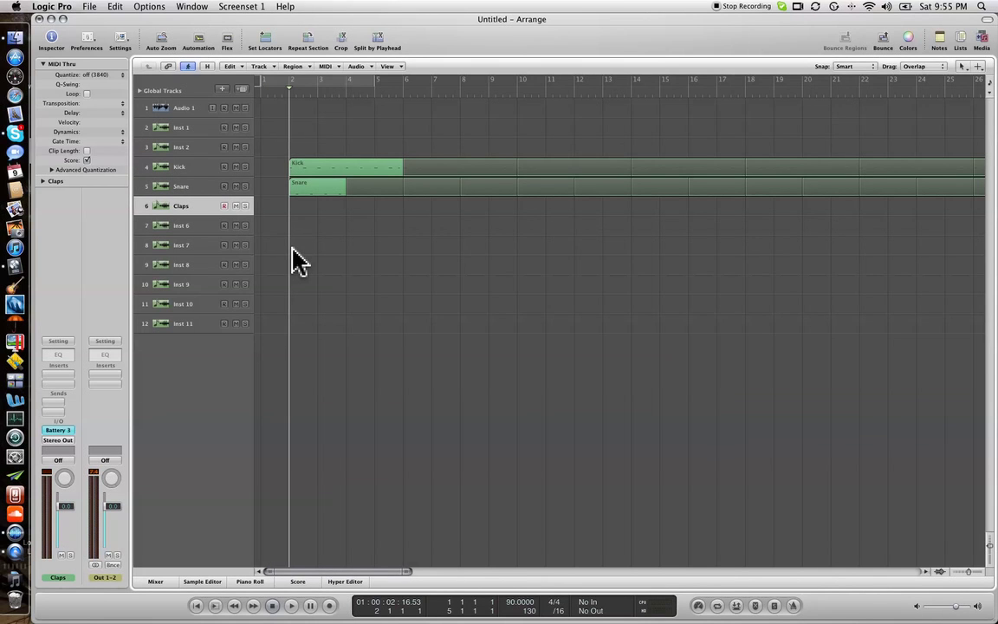
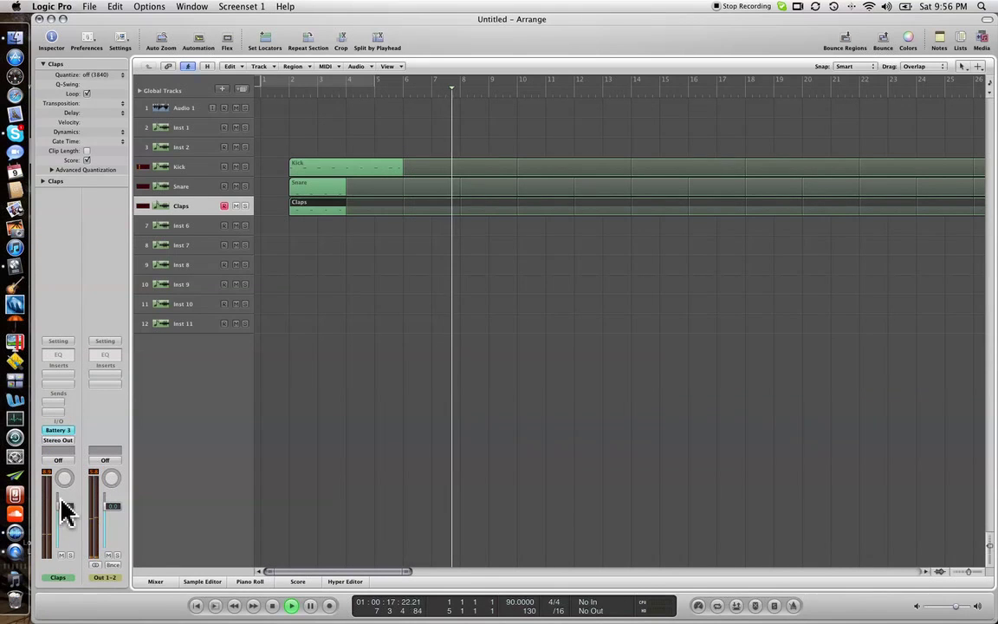
pyautogui.moveTo(64, 506); pyautogui.dragTo(65, 548)
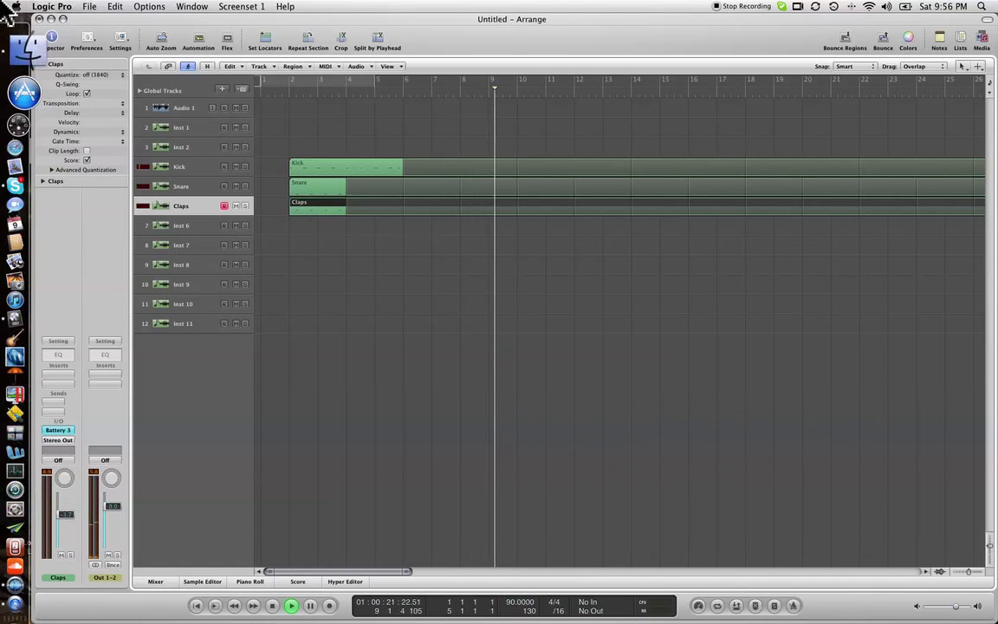
# Step: Record a four-bar MIDI pattern on the Inst 6 track starting at bar 2, discarding the first take
pyautogui.click(204, 227)
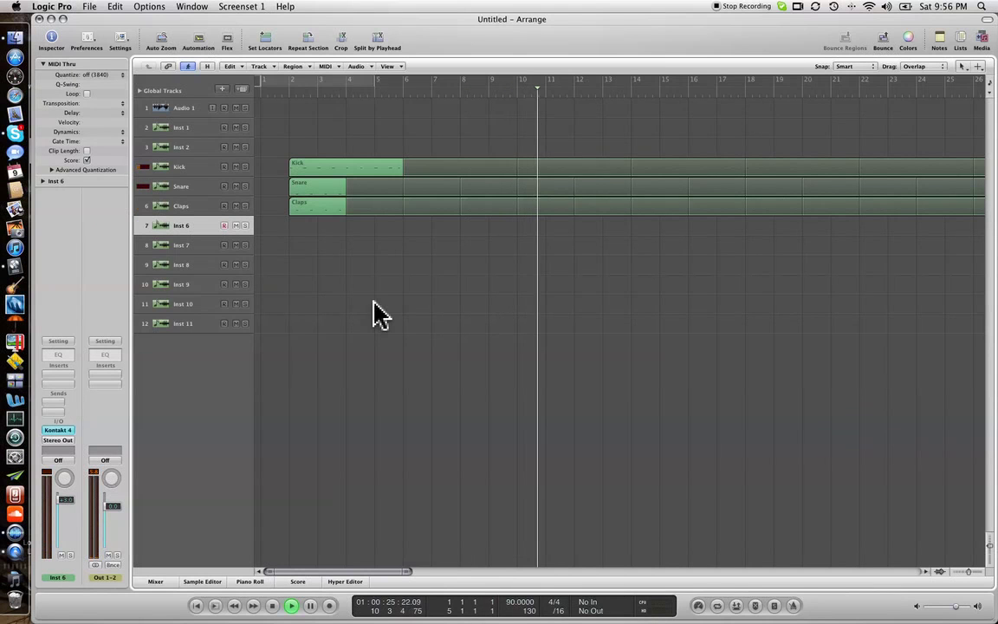
pyautogui.press('/')
pyautogui.press('Return')
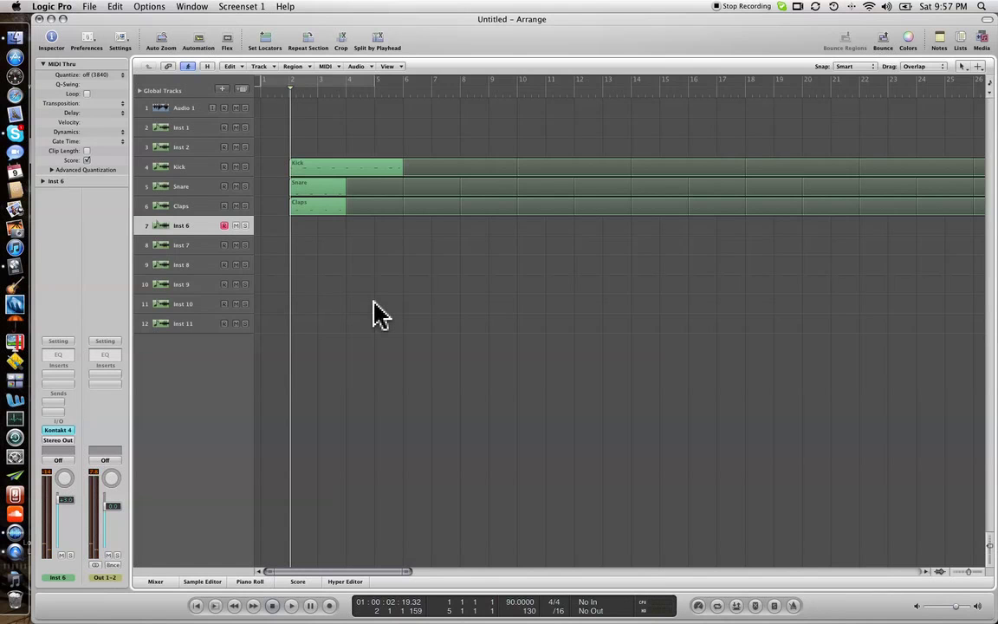
pyautogui.press('r')
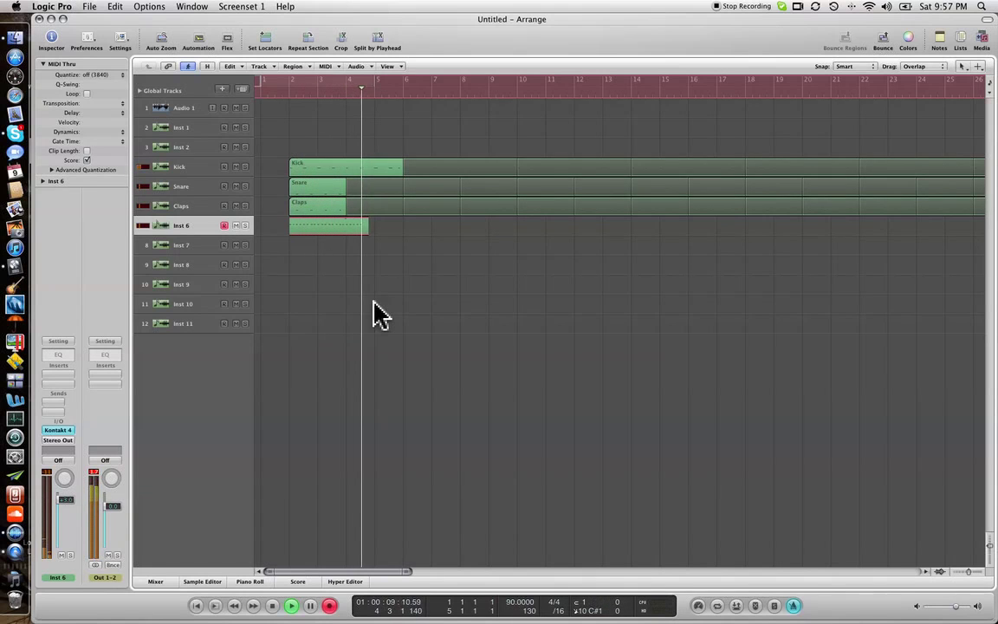
pyautogui.press('super+period')
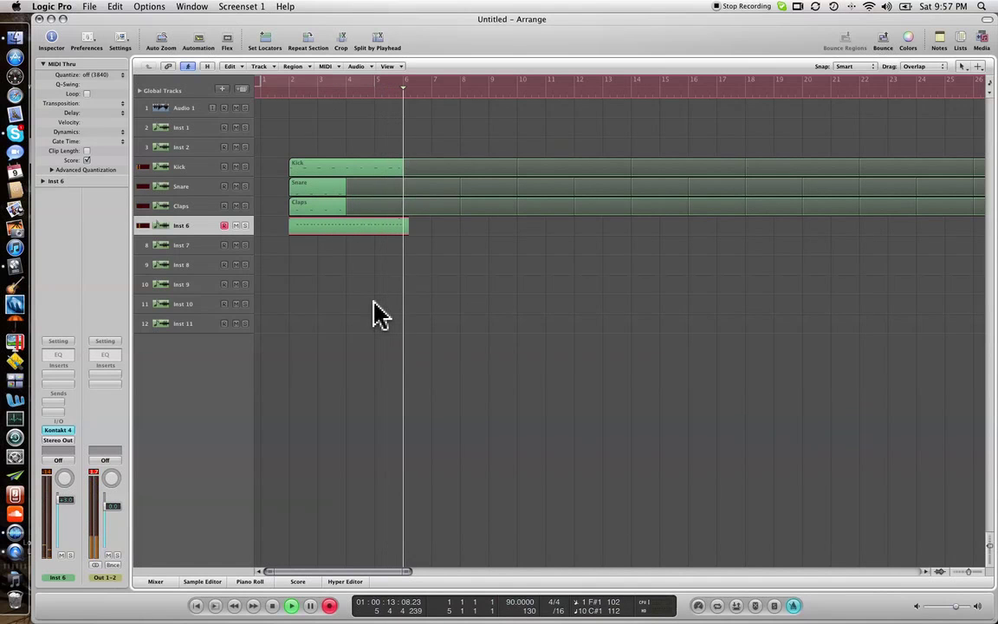
pyautogui.press('space')
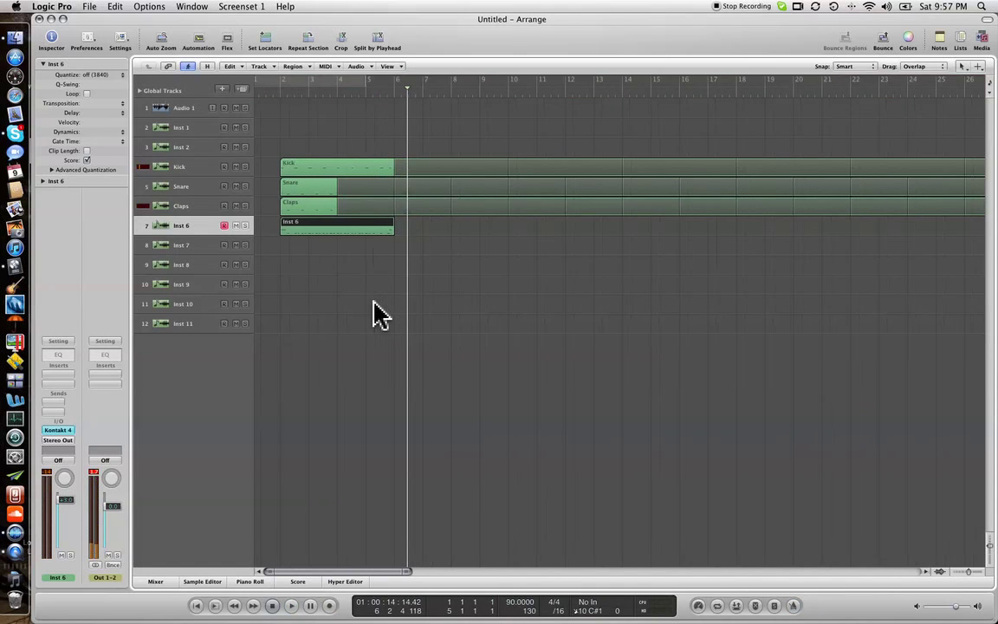
# Step: Quantize the Inst 6 region to 16D Swing and loop it
pyautogui.click(95, 75)
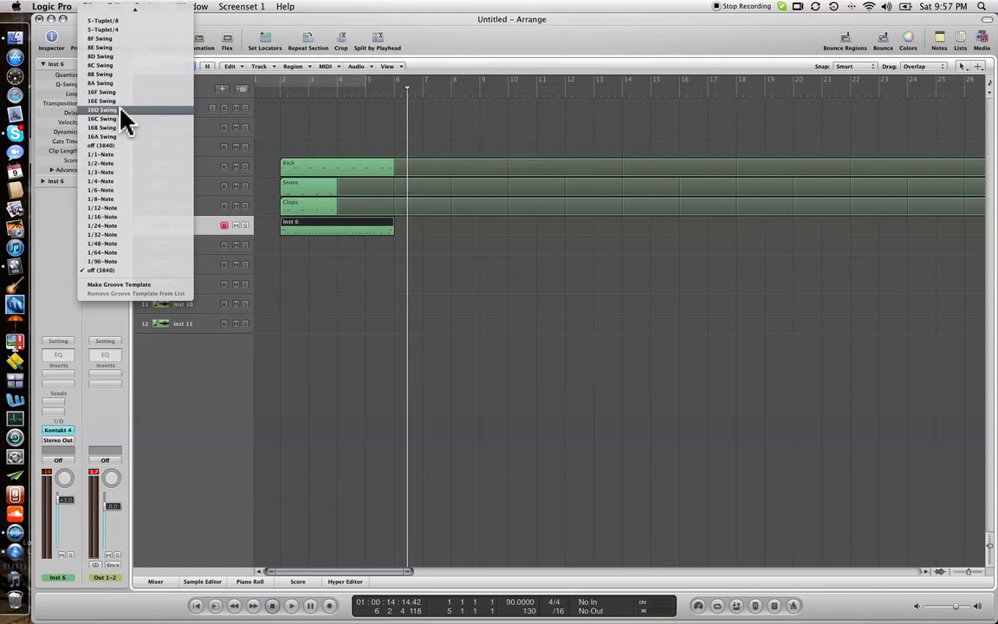
pyautogui.click(122, 111)
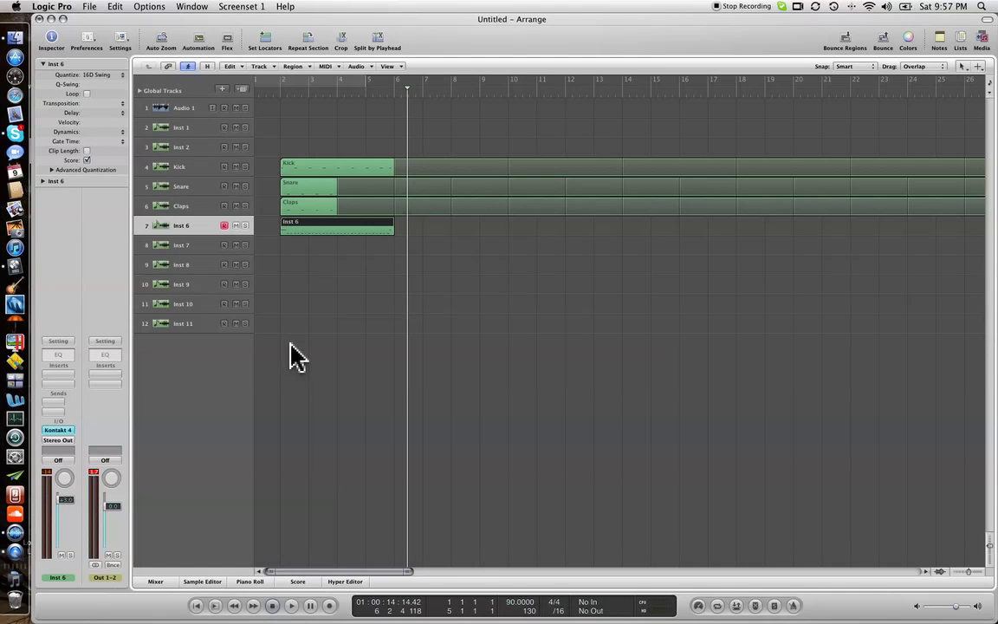
pyautogui.press('l')
# Step: Return the playhead to the start of bar 2
pyautogui.press('/')
pyautogui.write('2 1 1 1')
pyautogui.press('Return')
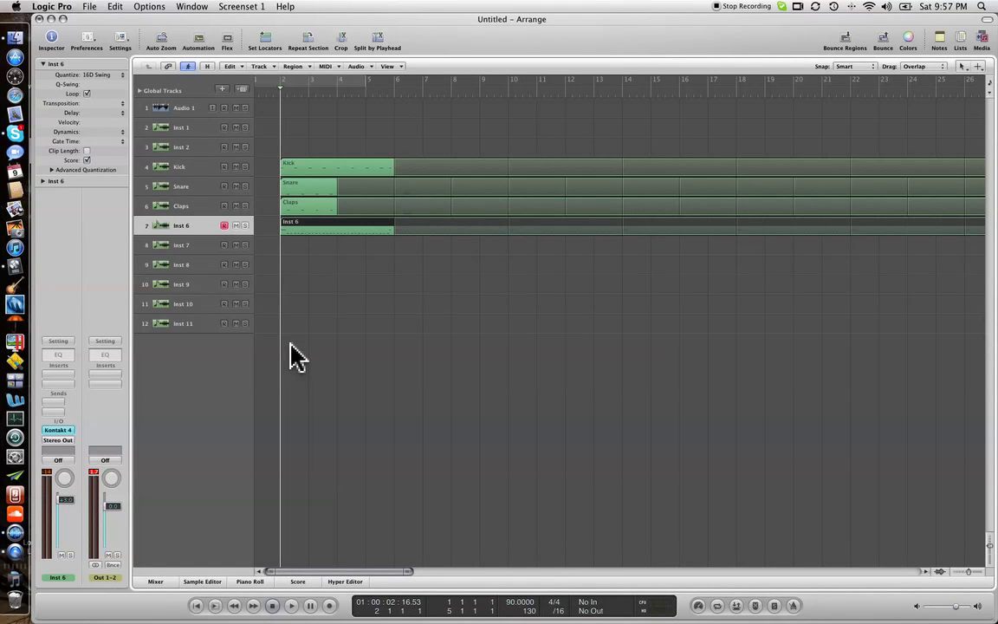